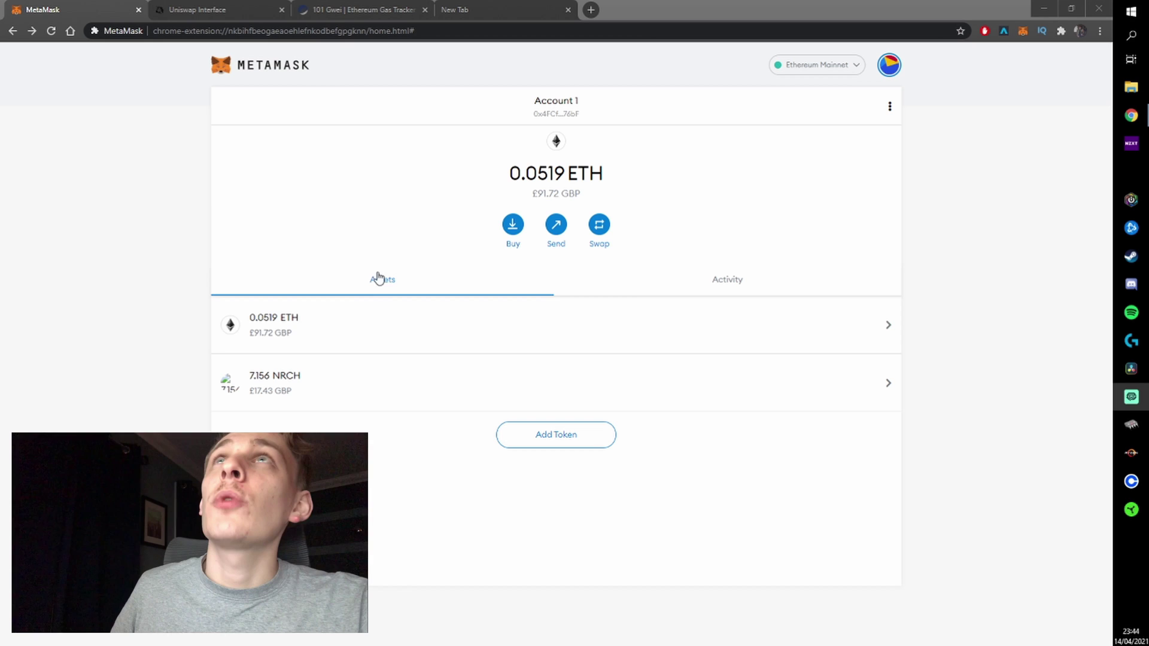
Check current Ethereum gas prices on the Etherscan gas tracker beside the Uniswap page.
click(245, 6)
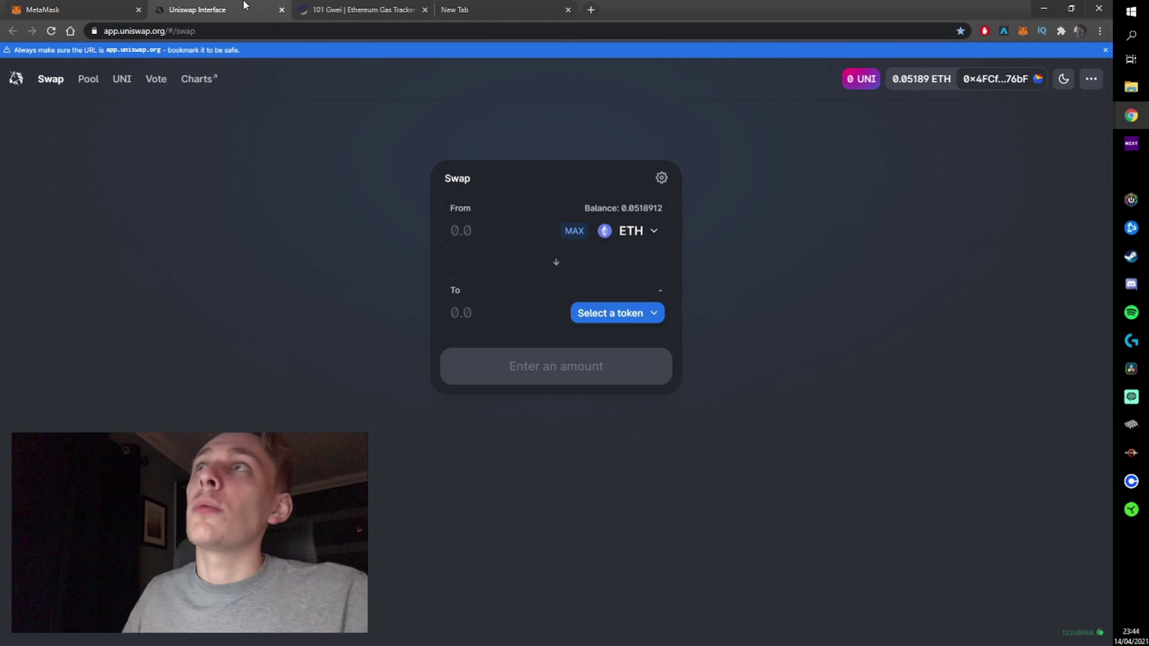
click(349, 10)
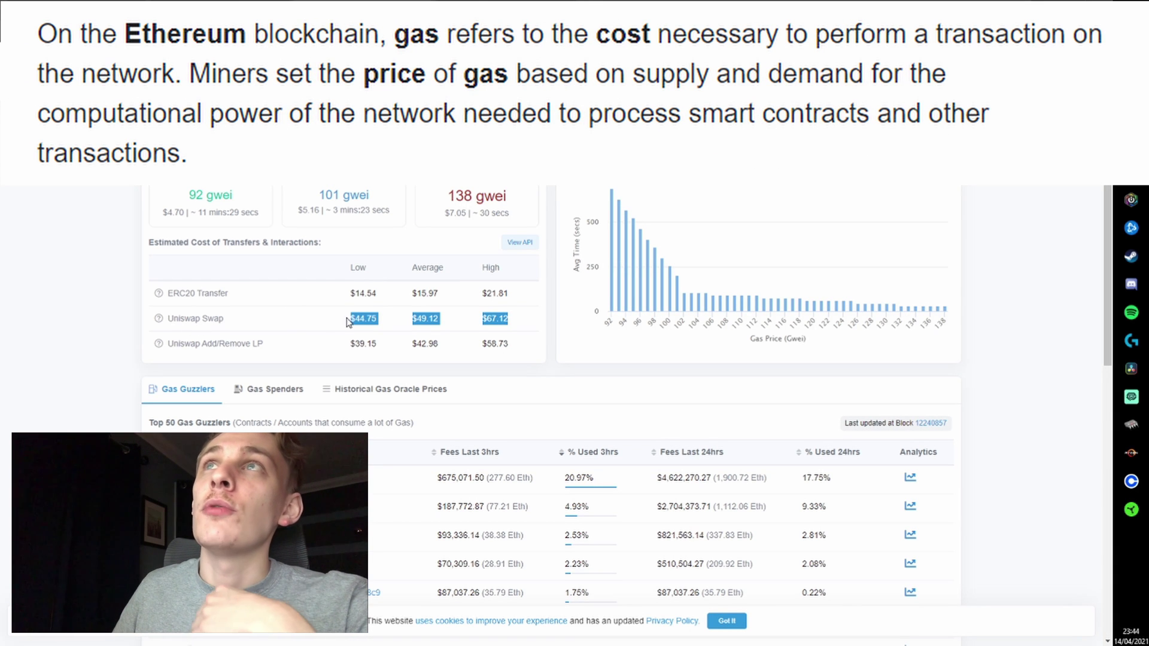
click(379, 322)
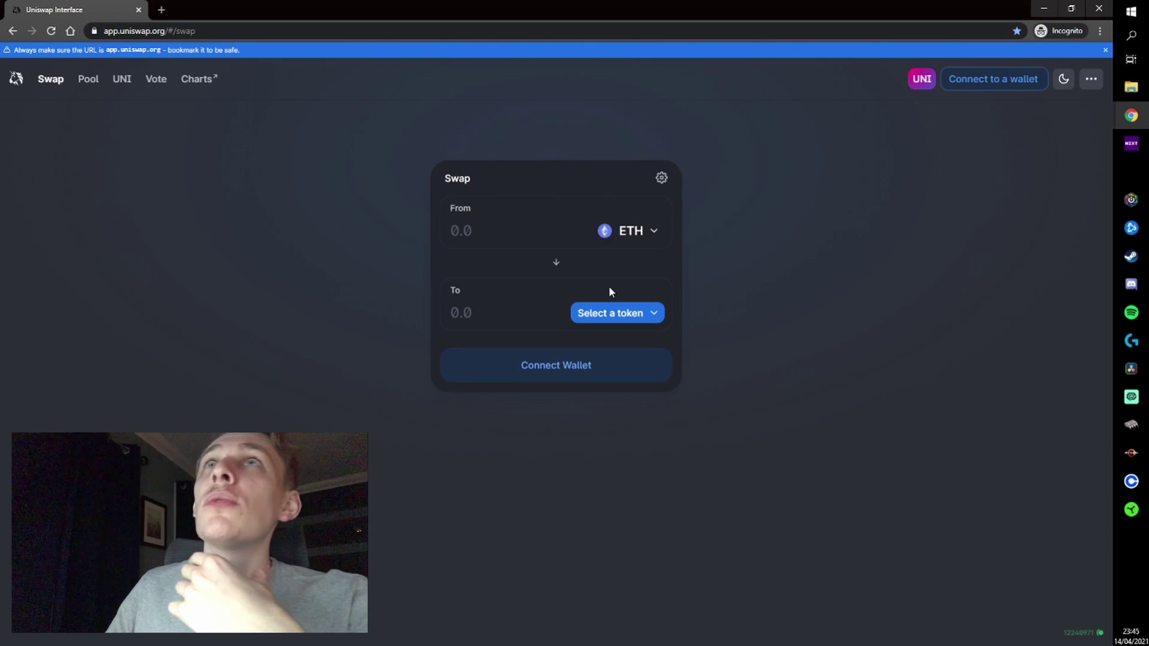
Connect the wallet to Uniswap and confirm the 0.0518912 ETH balance in MetaMask.
click(1004, 79)
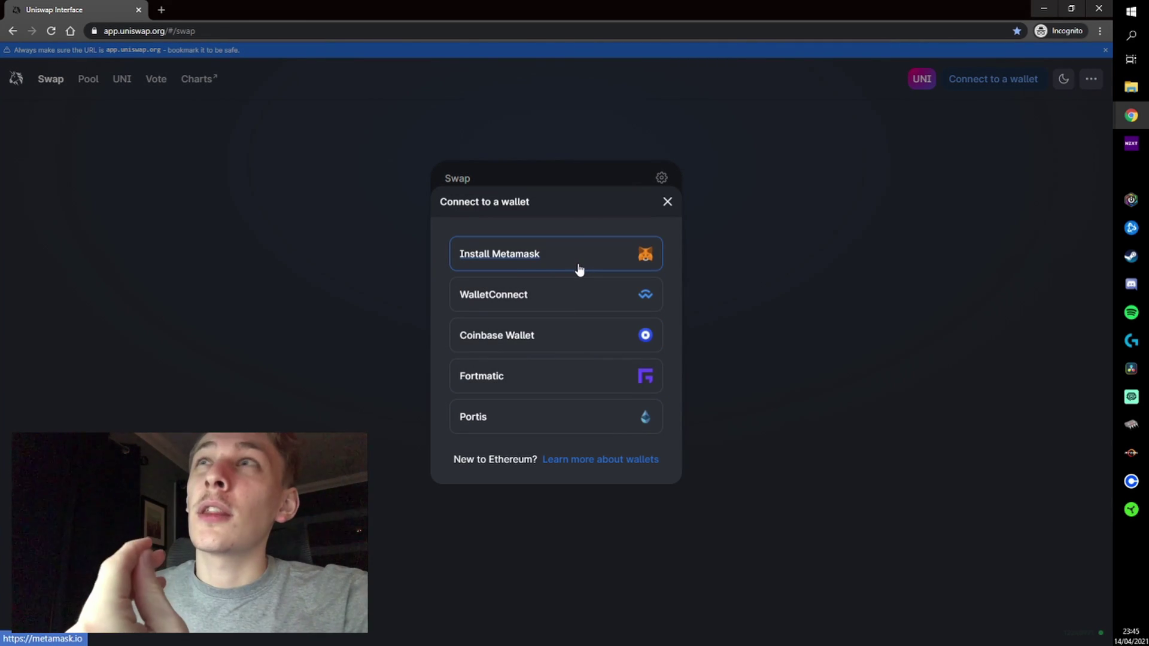
key(alt+Tab)
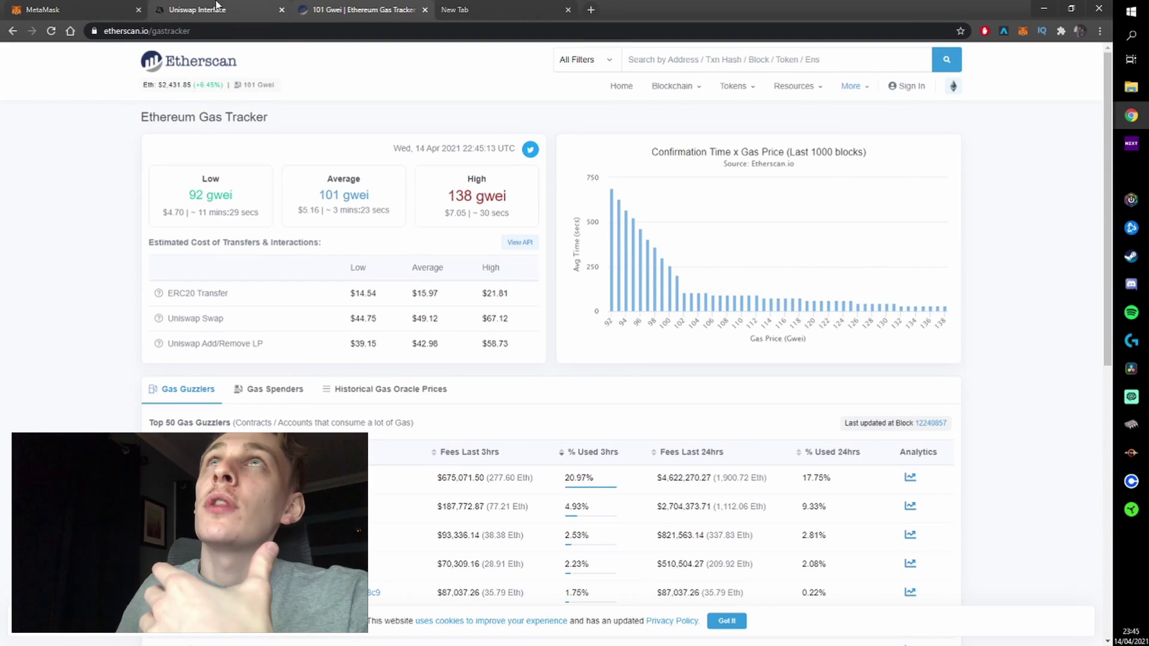
click(198, 9)
click(67, 7)
click(270, 12)
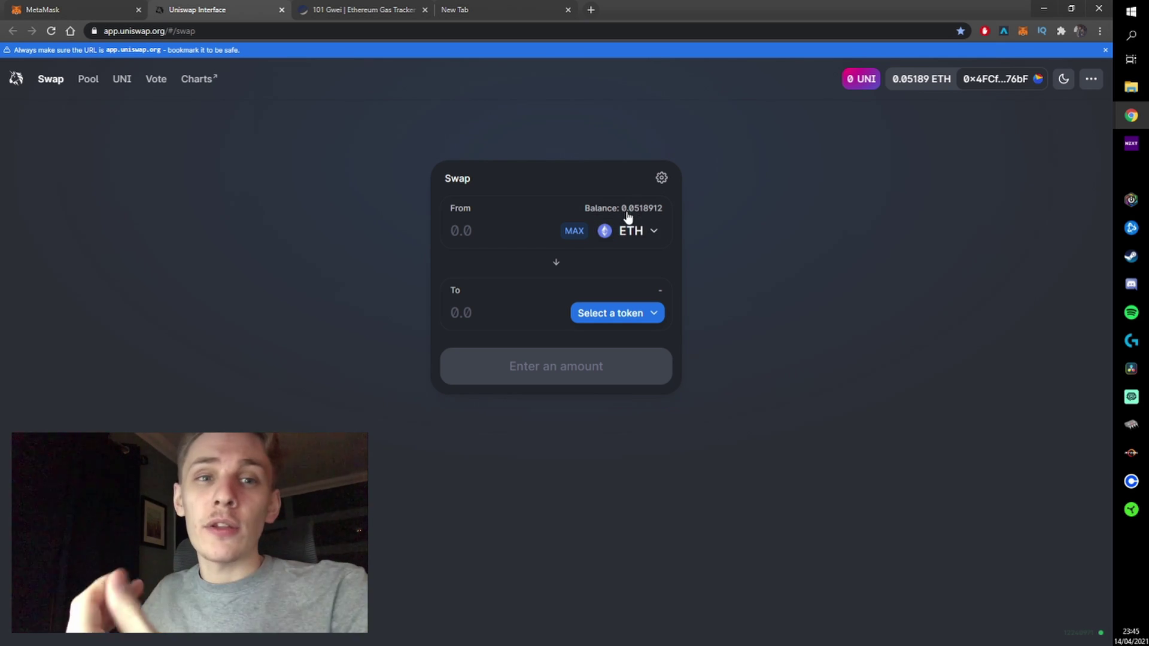
Search for 'chonk' and import the CHONK token, accepting the risk warning.
click(641, 319)
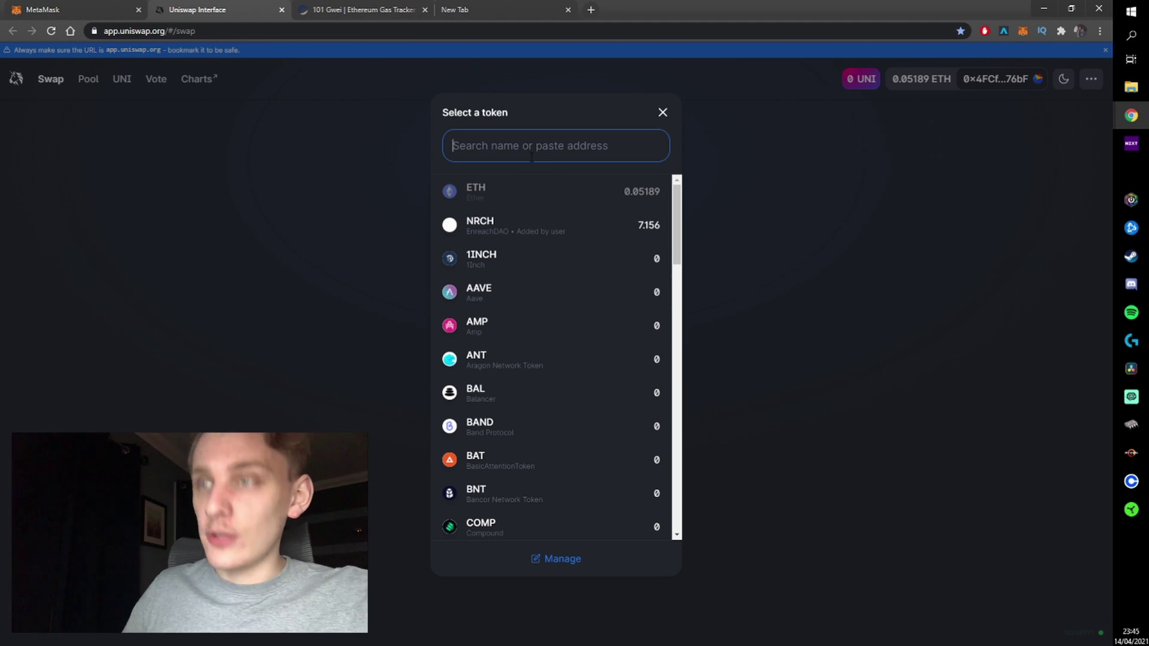
text(ch)
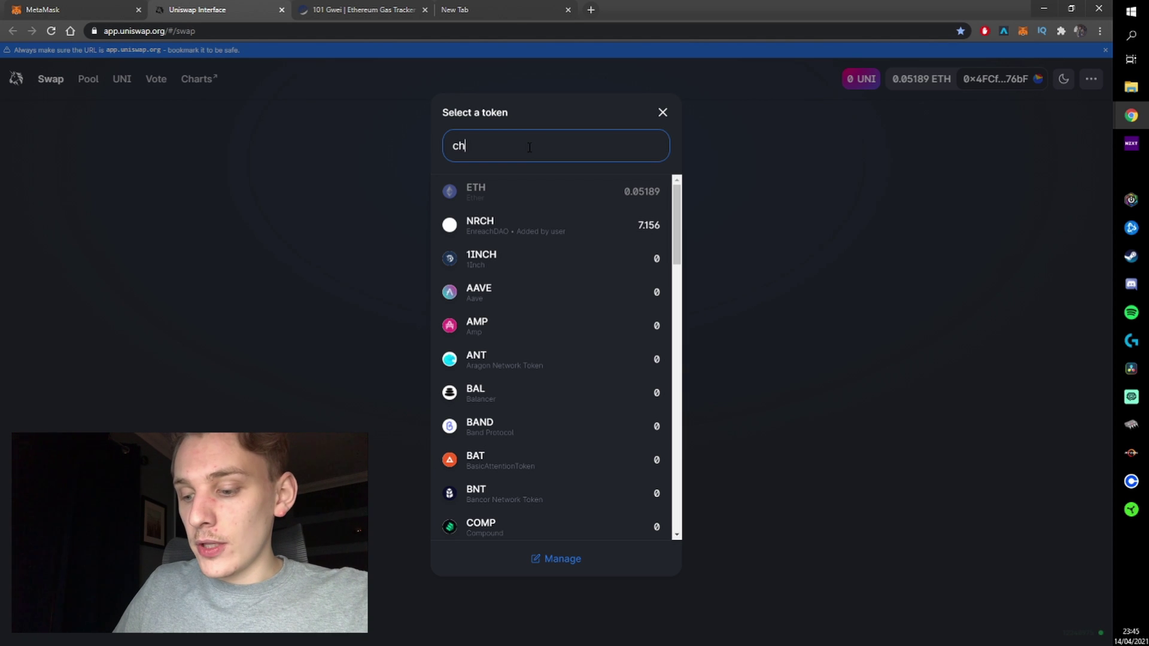
text(onk)
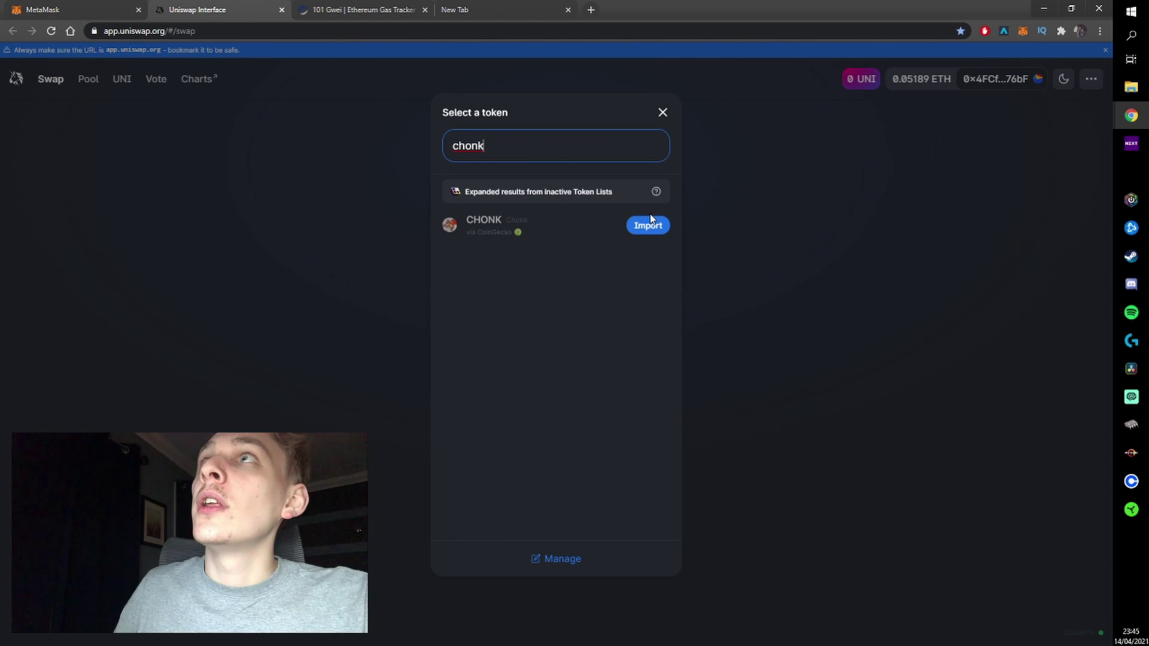
click(649, 223)
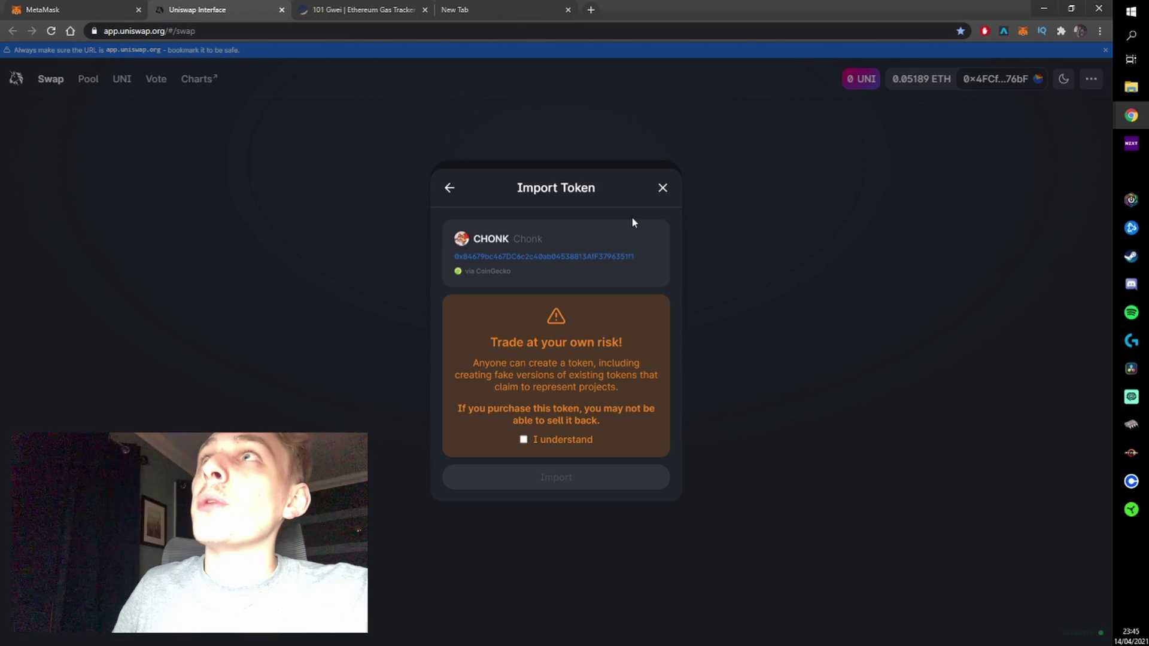
click(542, 446)
click(551, 481)
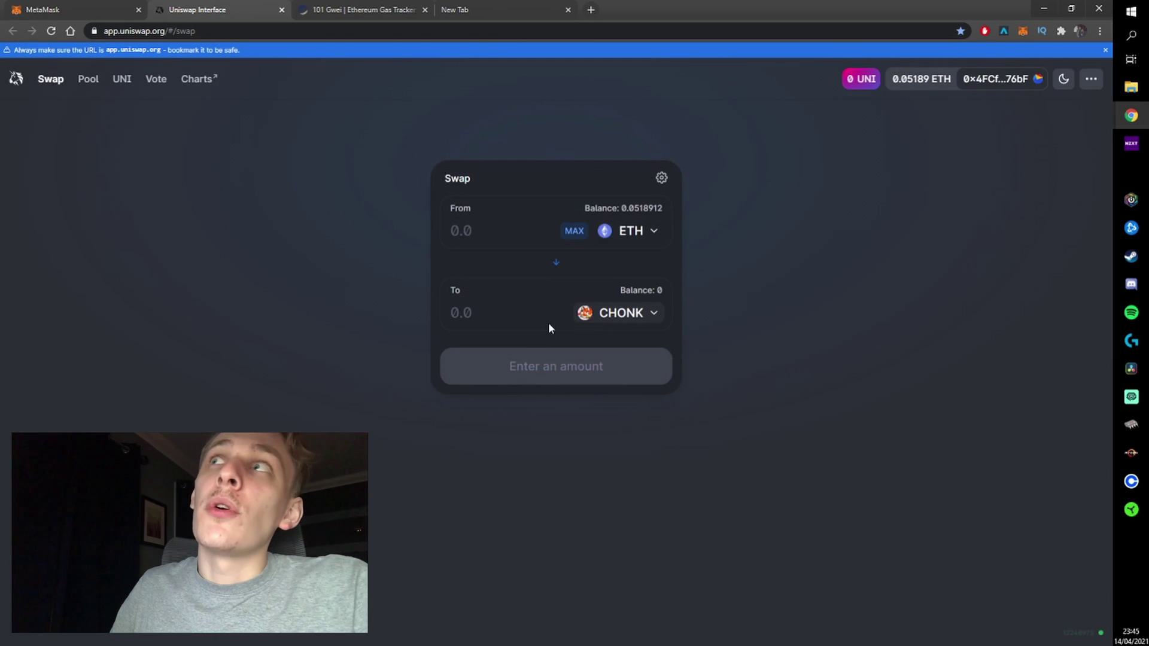
Choose NRCH as the token to receive, showing its 7.15685 balance.
click(610, 321)
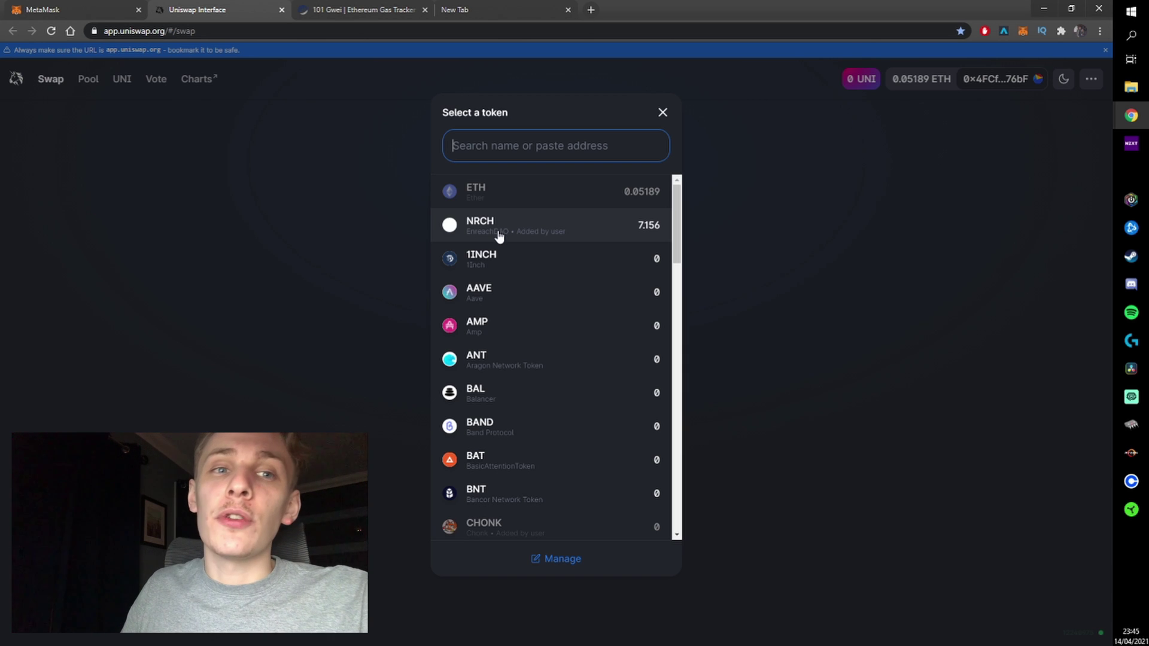
click(499, 236)
click(501, 234)
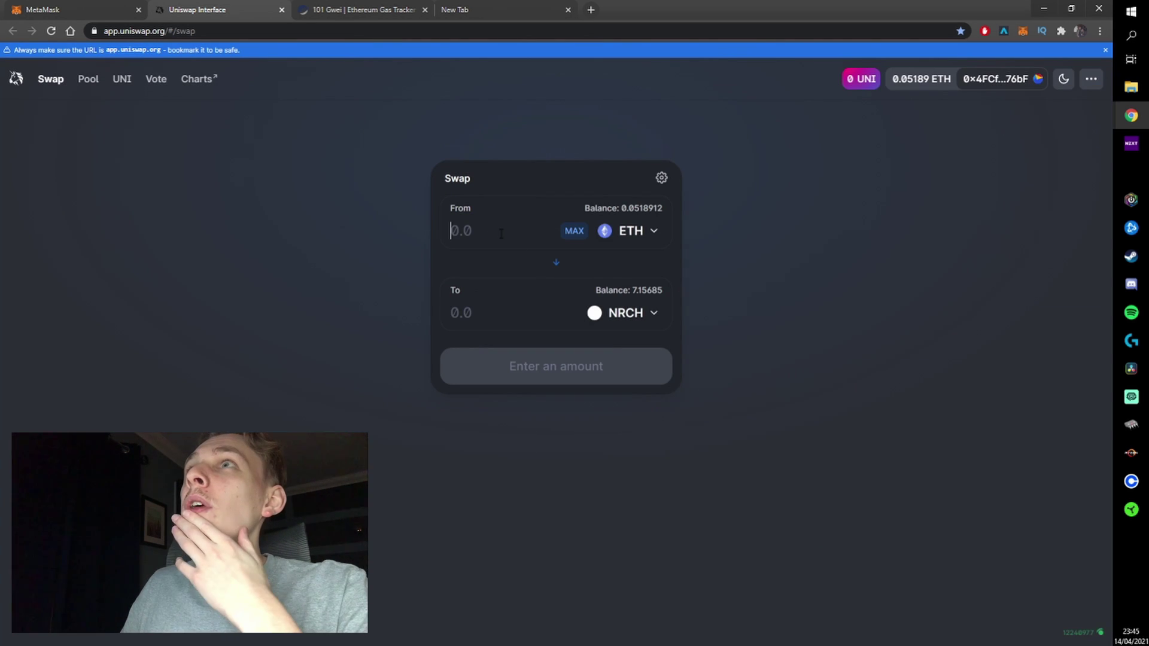
Enter 0.02 ETH to swap for about 14.471 NRCH and confirm the swap.
text(0.02)
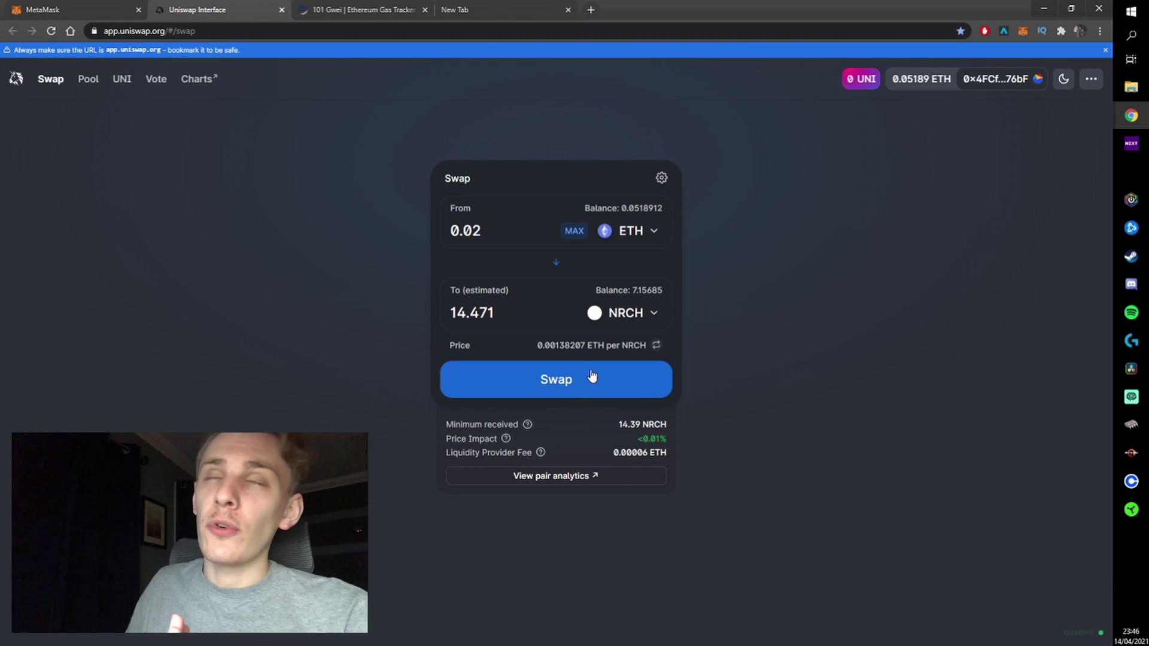
click(573, 377)
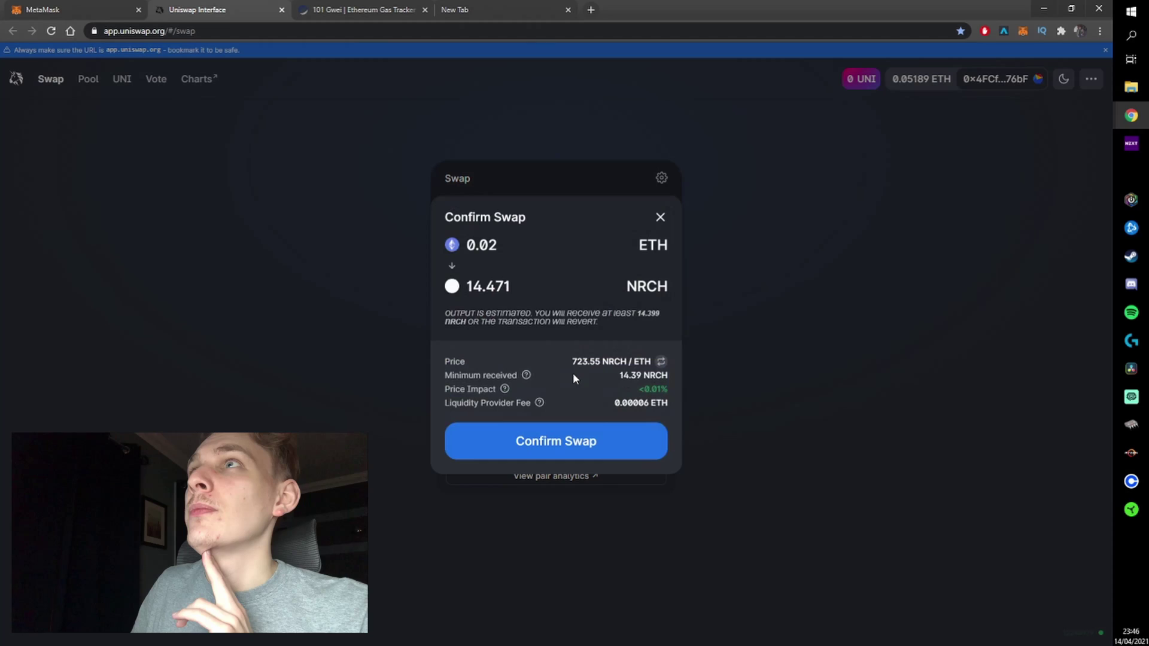
click(564, 442)
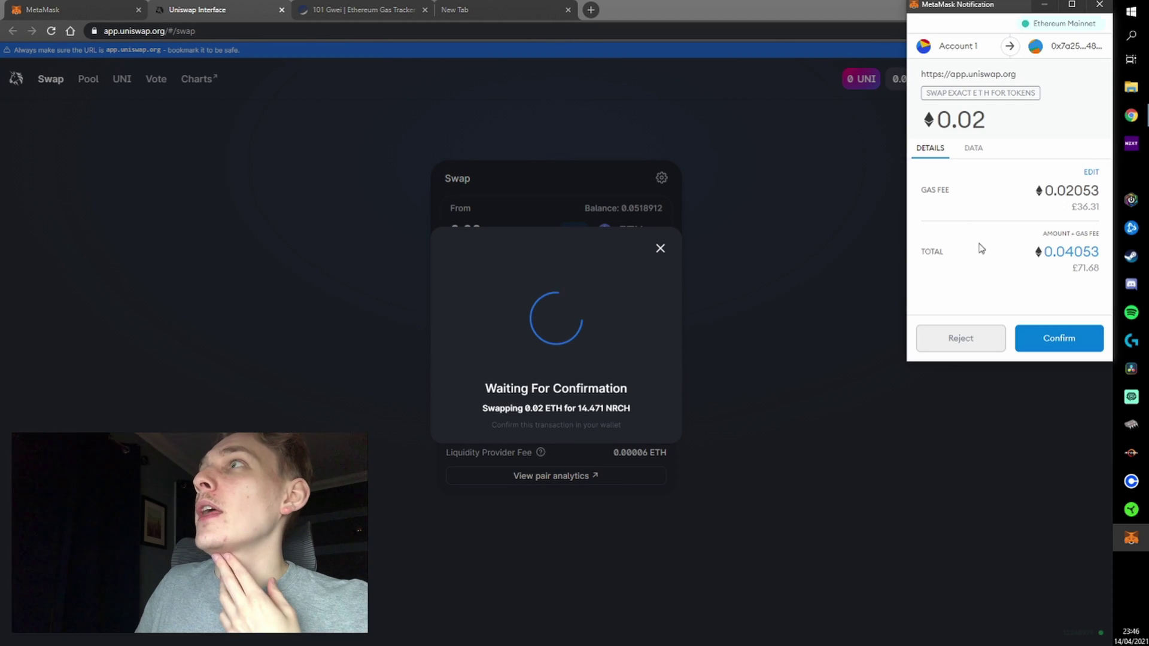
Lower the MetaMask gas fee to Slow and approve the swap transaction.
click(1090, 173)
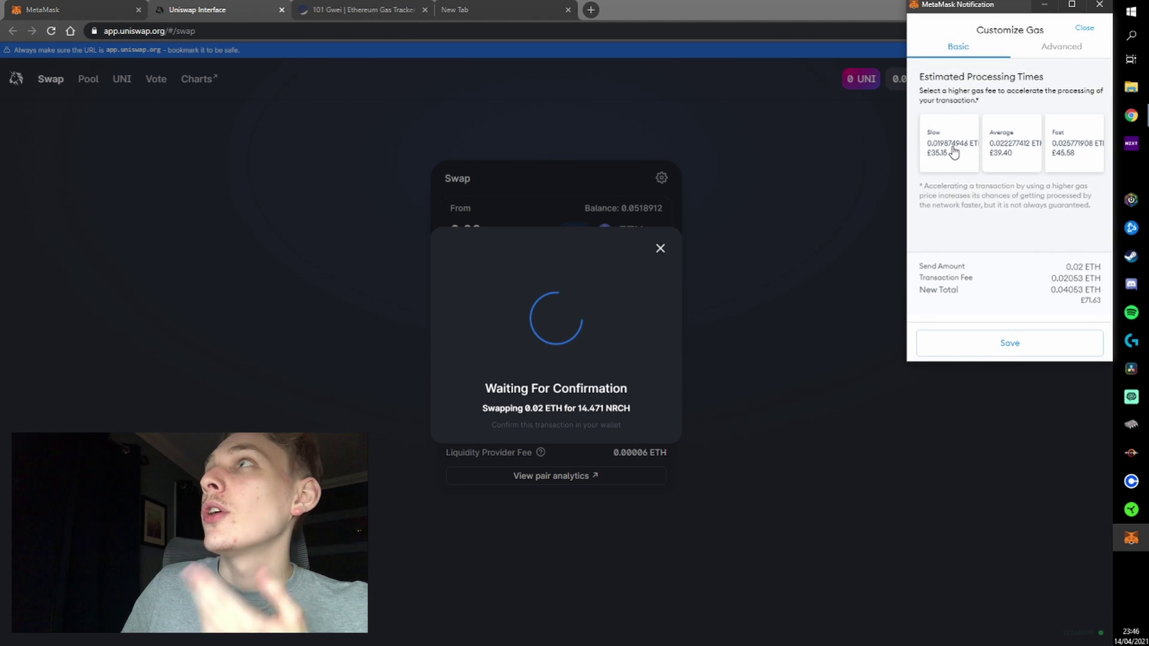
click(954, 152)
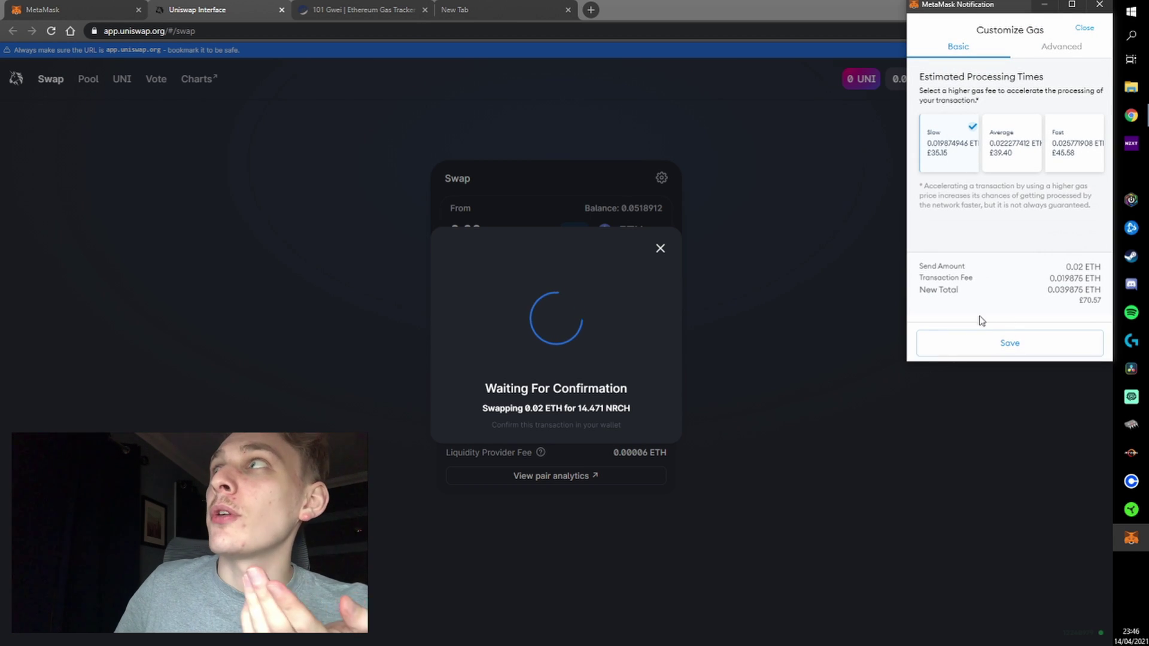
click(1022, 338)
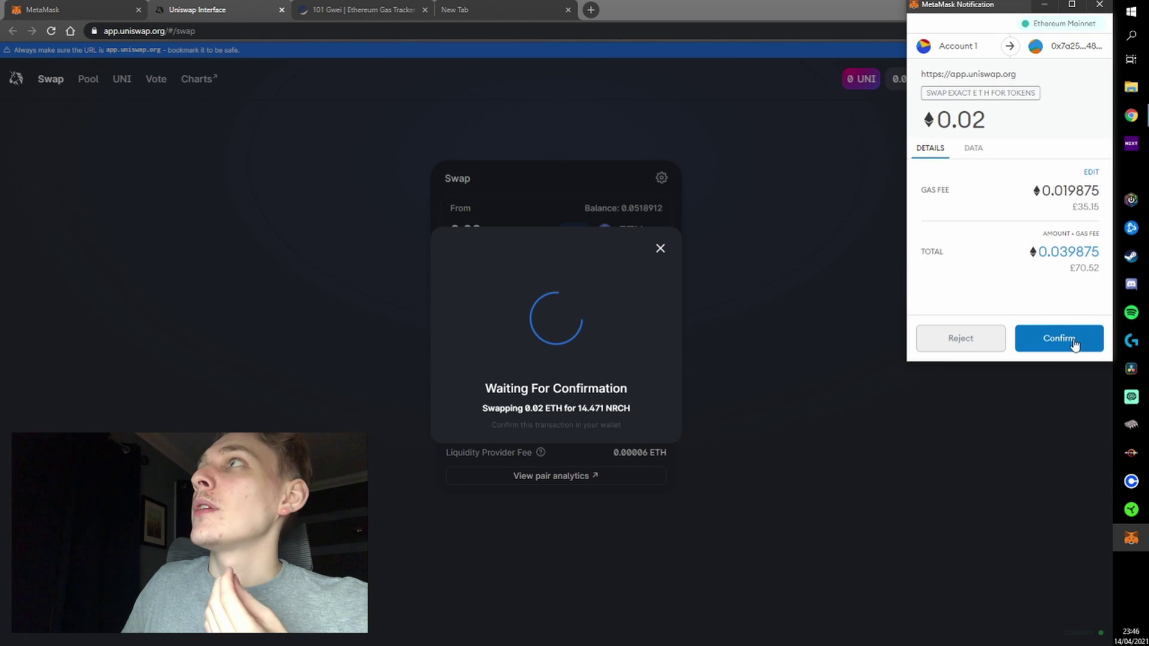
click(1074, 342)
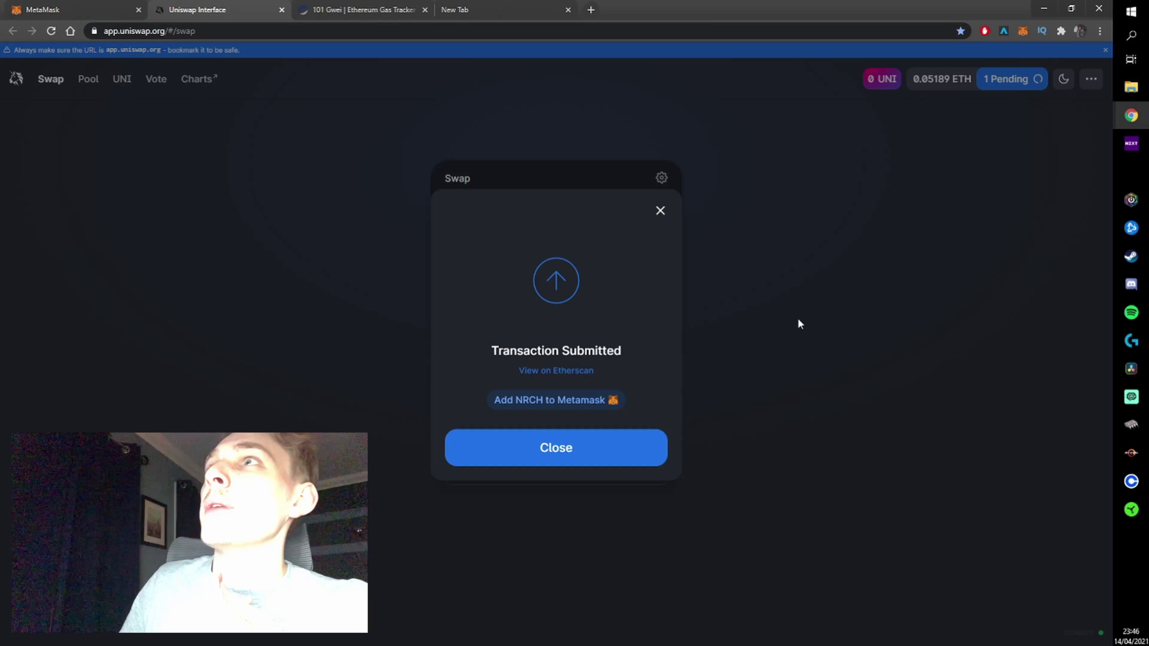
Add NRCH to MetaMask, dismiss the submitted notice, and view the account on Etherscan.
click(573, 401)
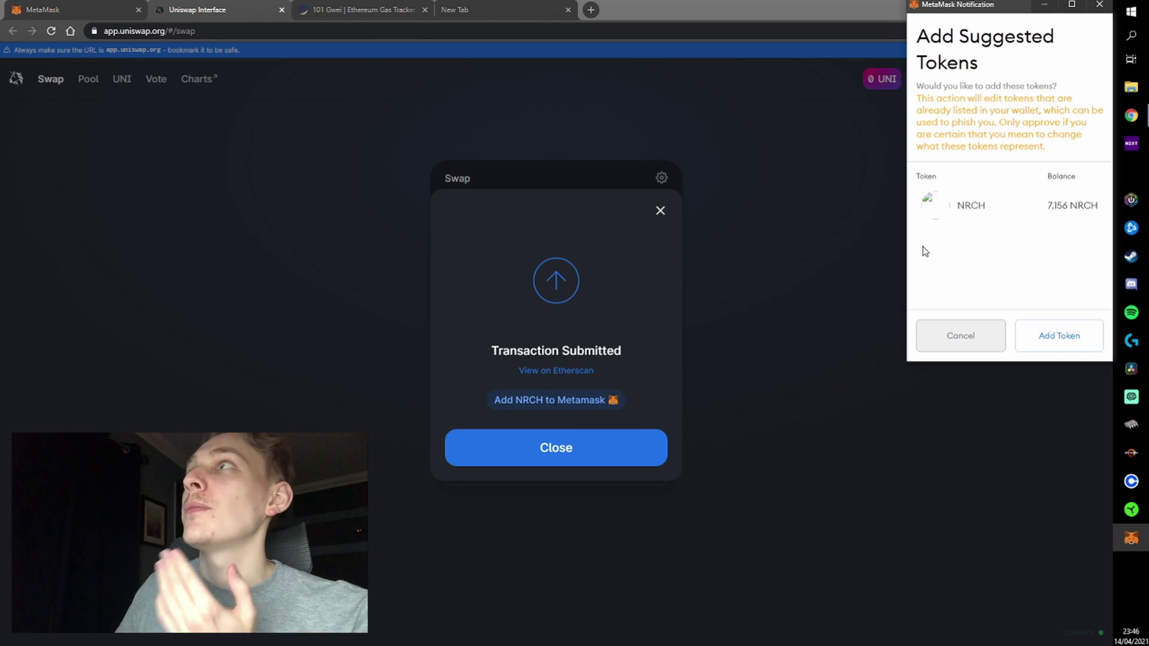
click(1054, 333)
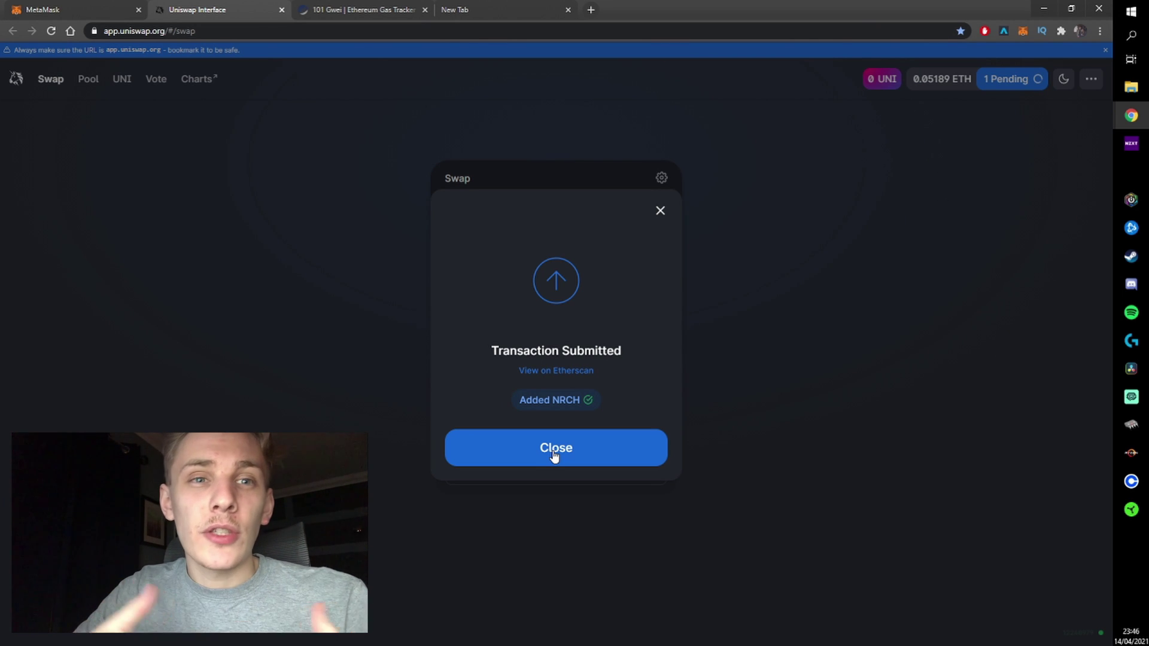
click(555, 455)
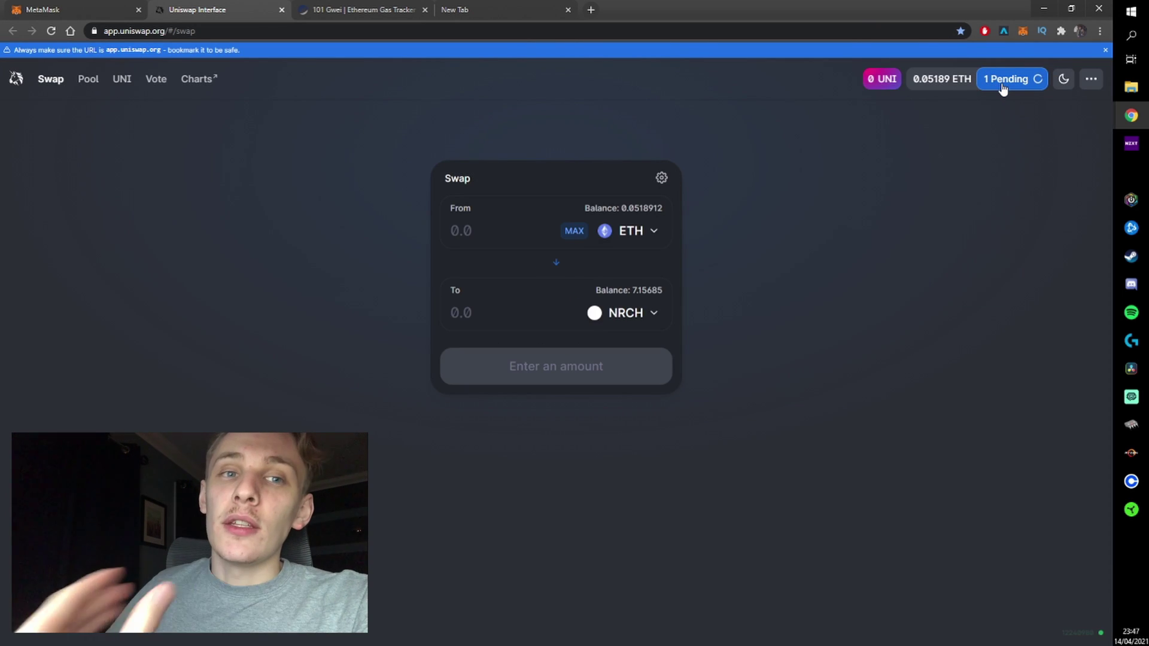
click(1003, 85)
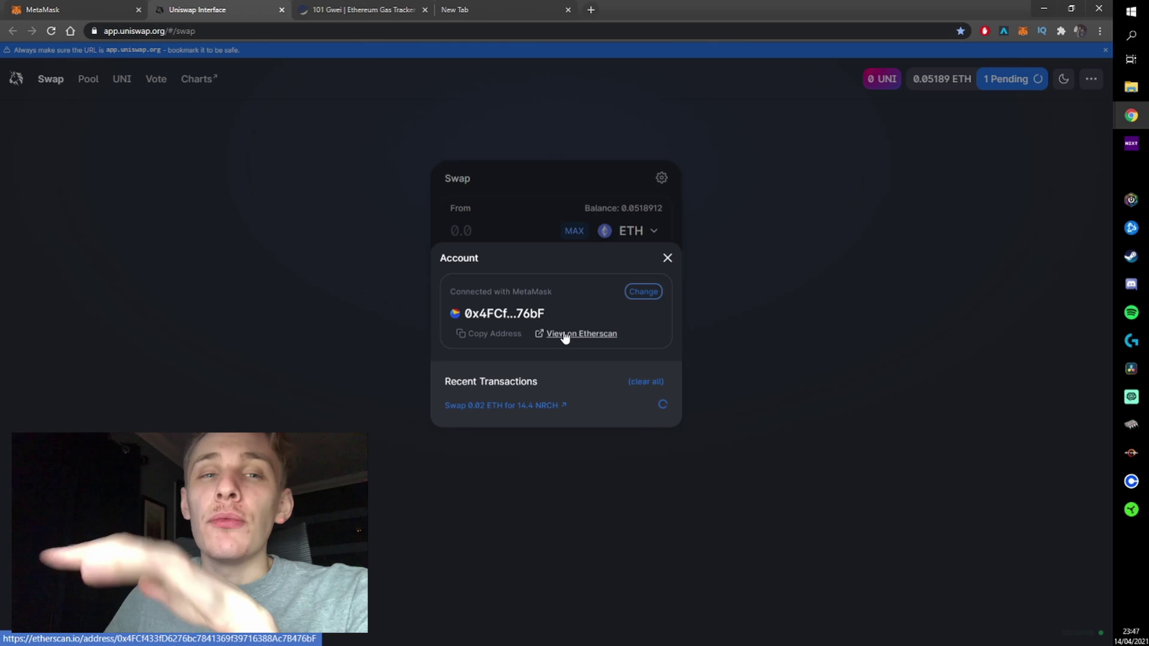
click(564, 334)
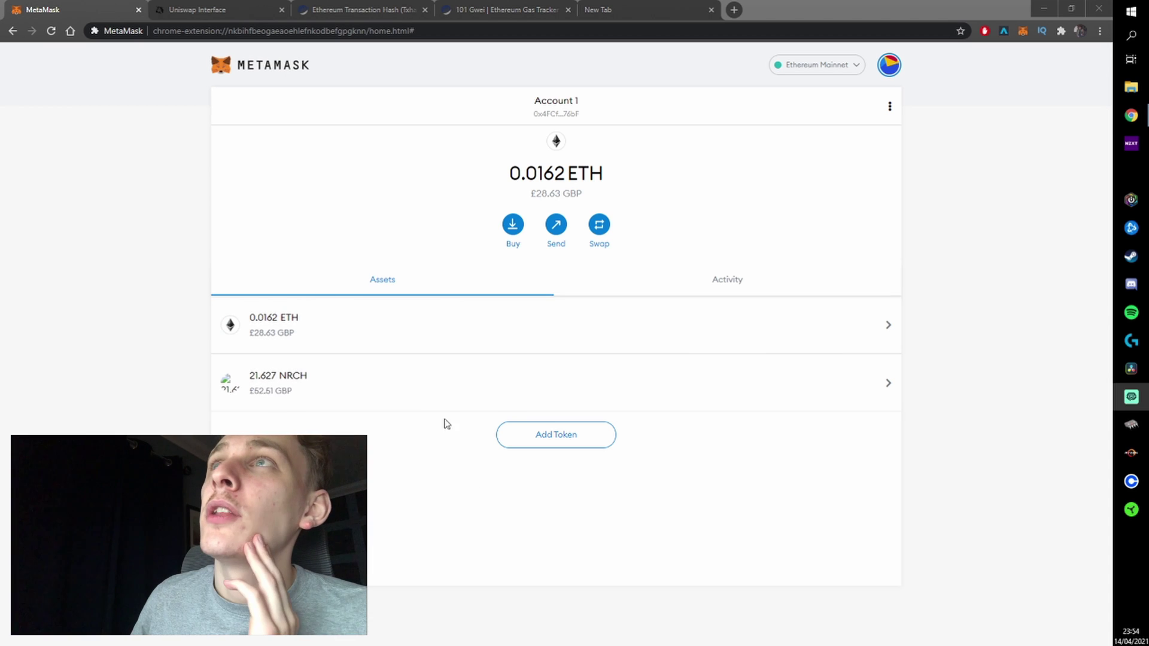
Look at the NRCH token details, then open the ETH asset page showing 0.0162 ETH.
click(441, 396)
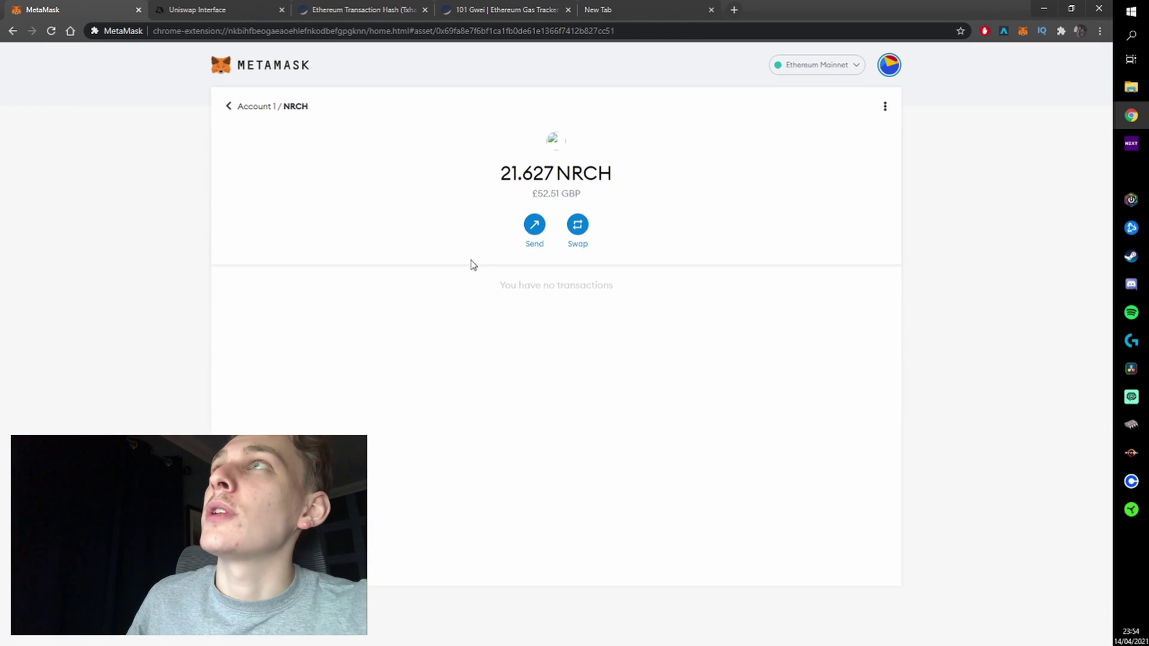
key(alt+Left)
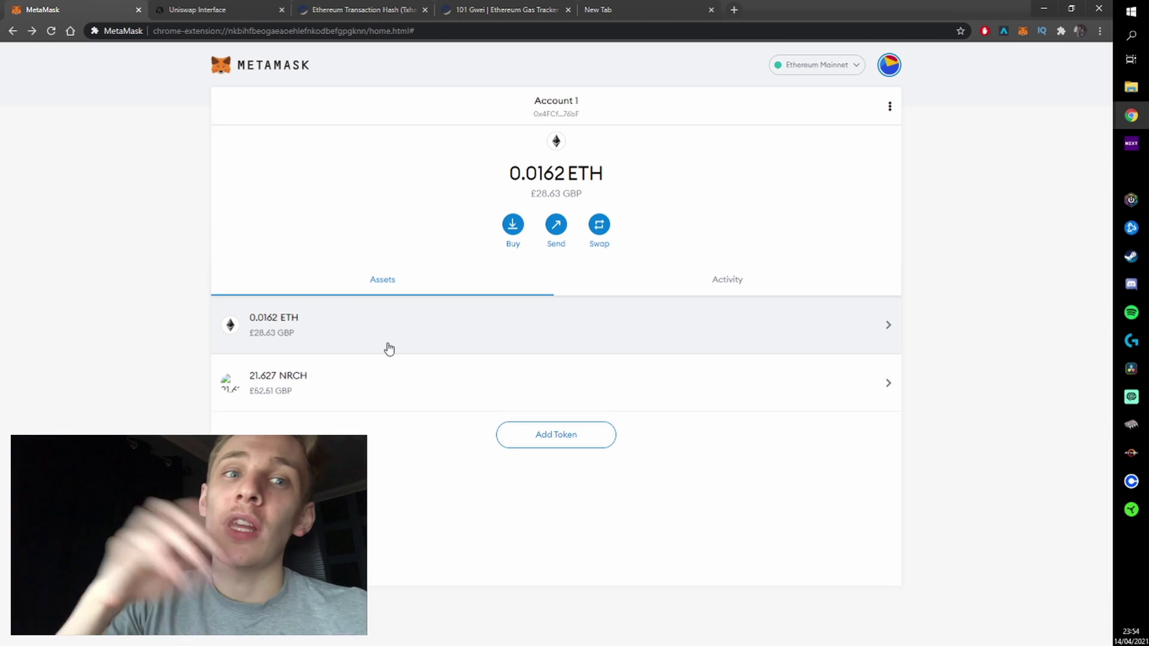
click(515, 326)
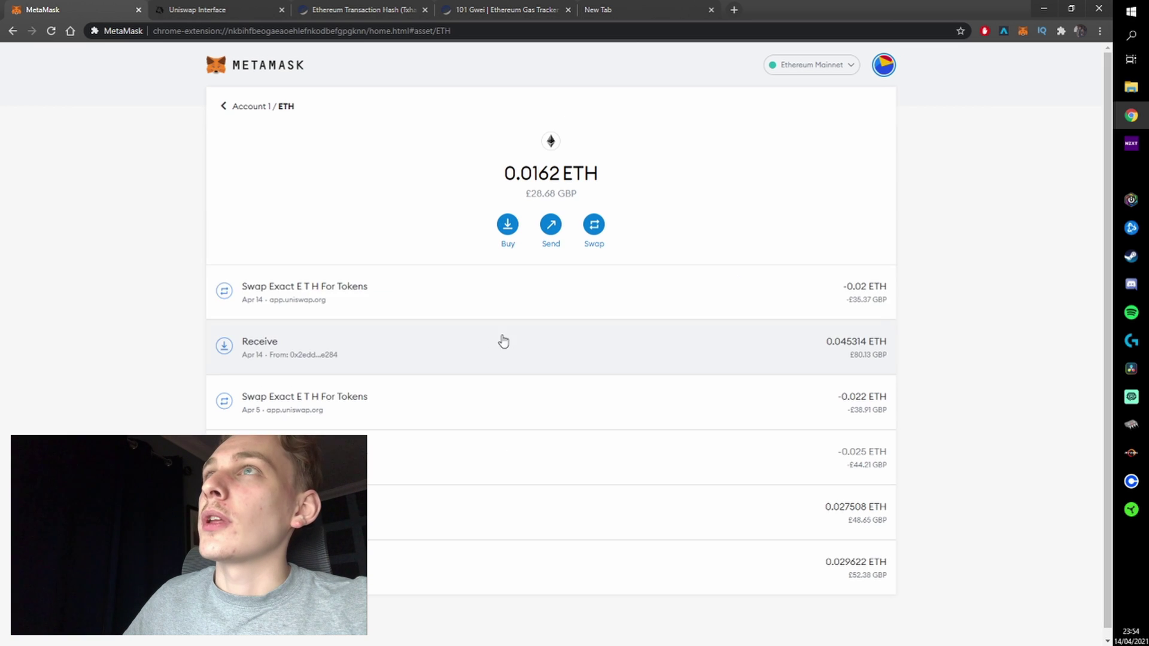
Start an ETH send with a cleared recipient and bring up Coinbase's Receive view.
click(551, 227)
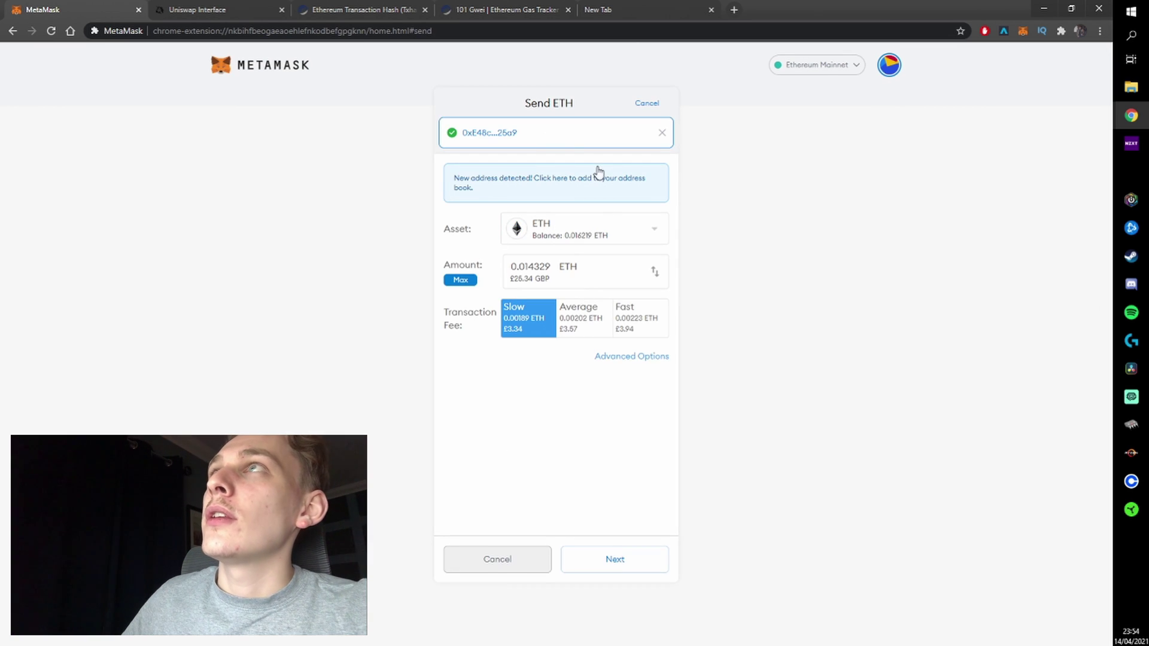
click(662, 133)
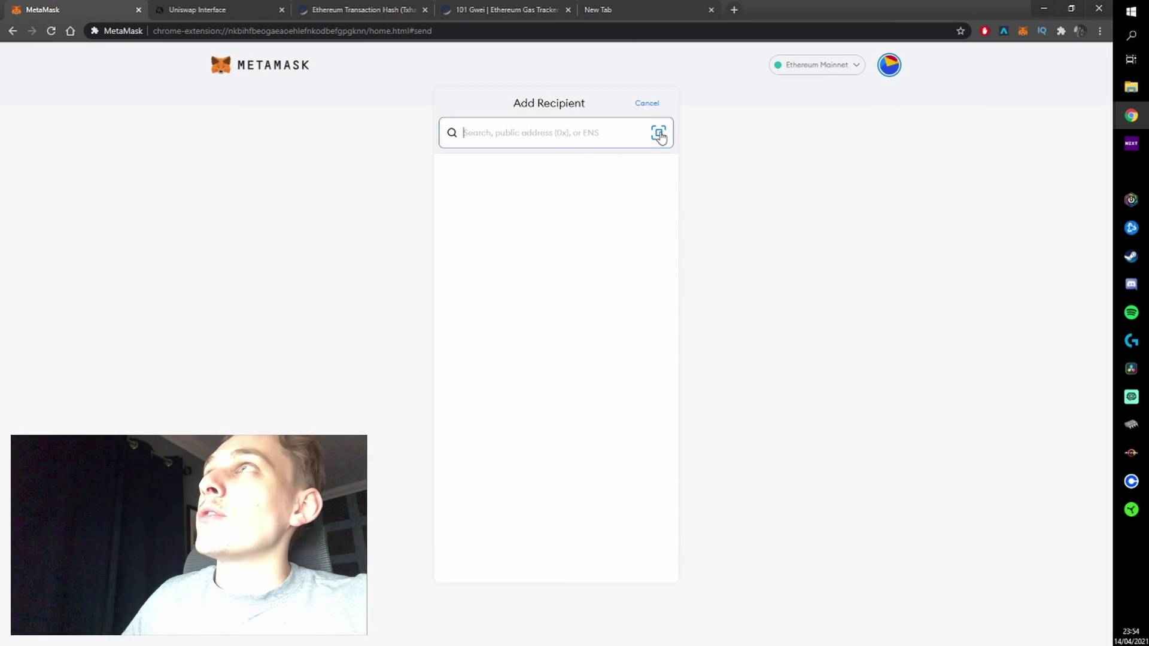
click(1131, 481)
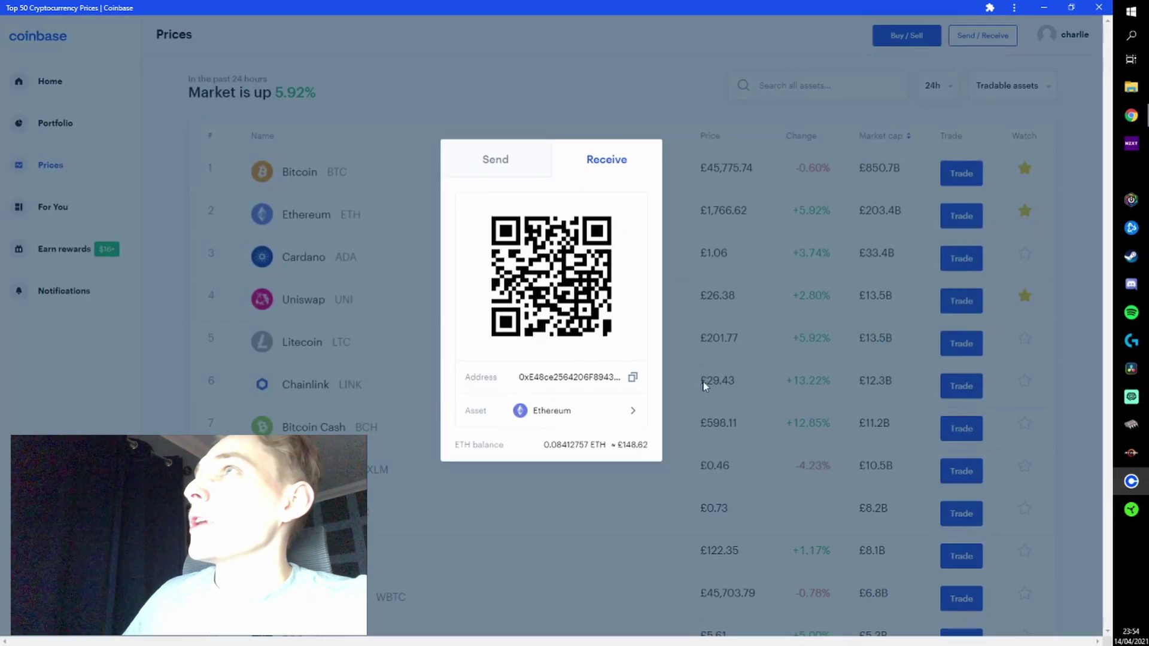
click(689, 177)
click(972, 38)
click(630, 172)
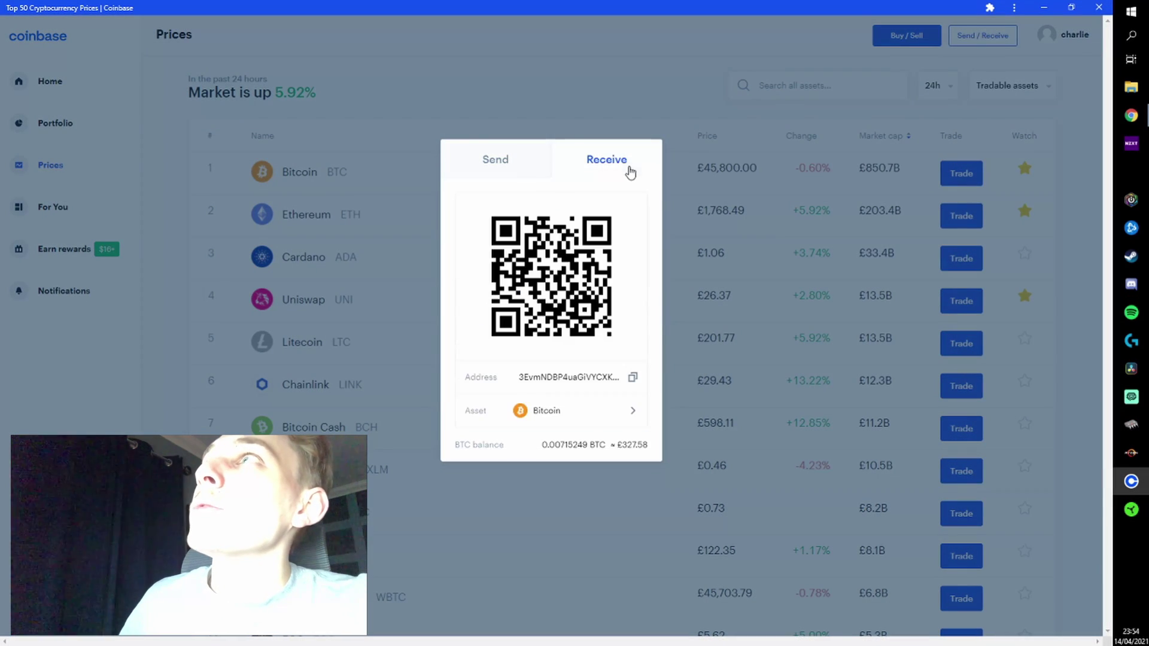
Select Ethereum as the Coinbase receive asset to get its deposit address.
click(563, 405)
click(526, 241)
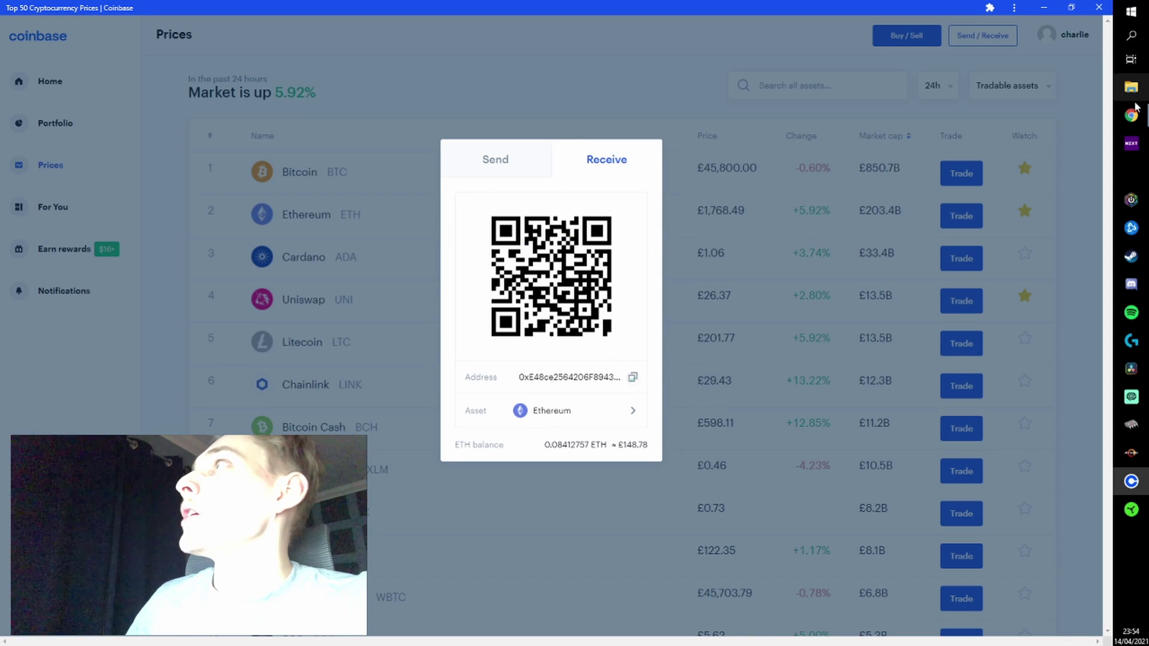
click(874, 329)
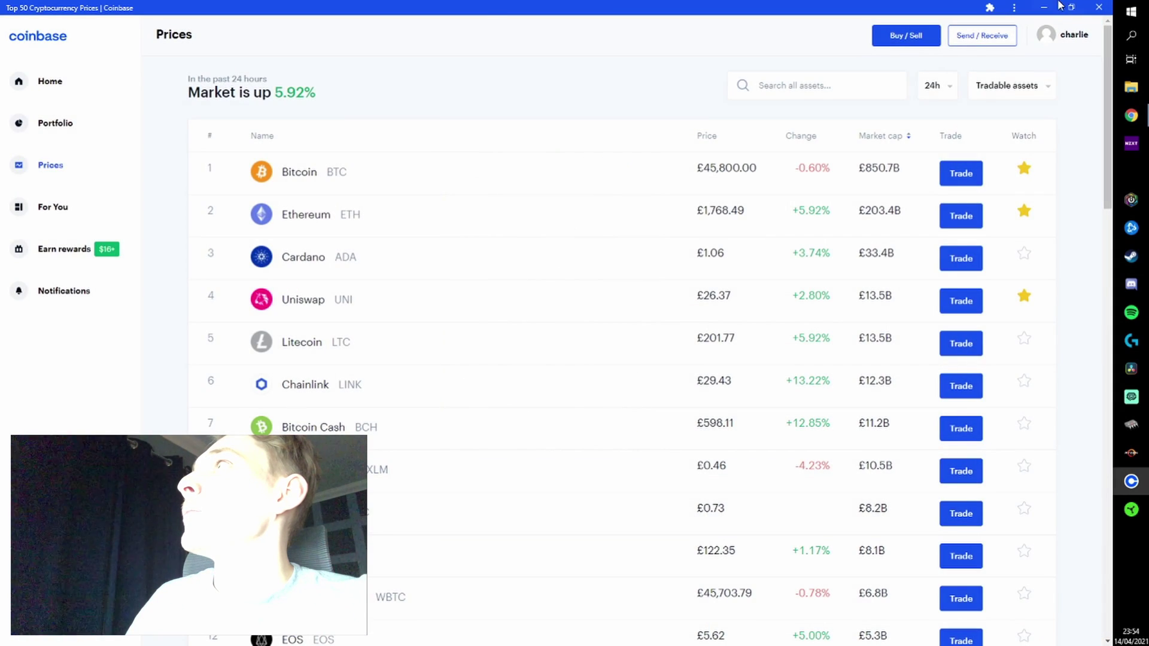
key(alt+Tab)
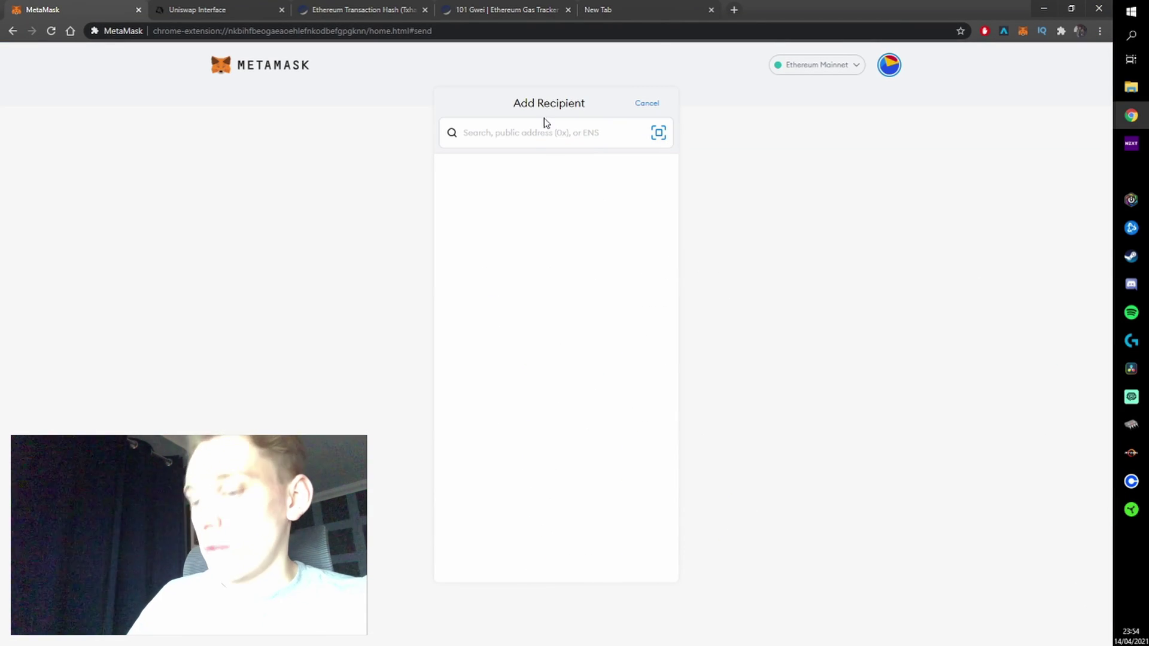
Send 0.014329 ETH to the pasted Coinbase address and return to Account 1.
click(567, 132)
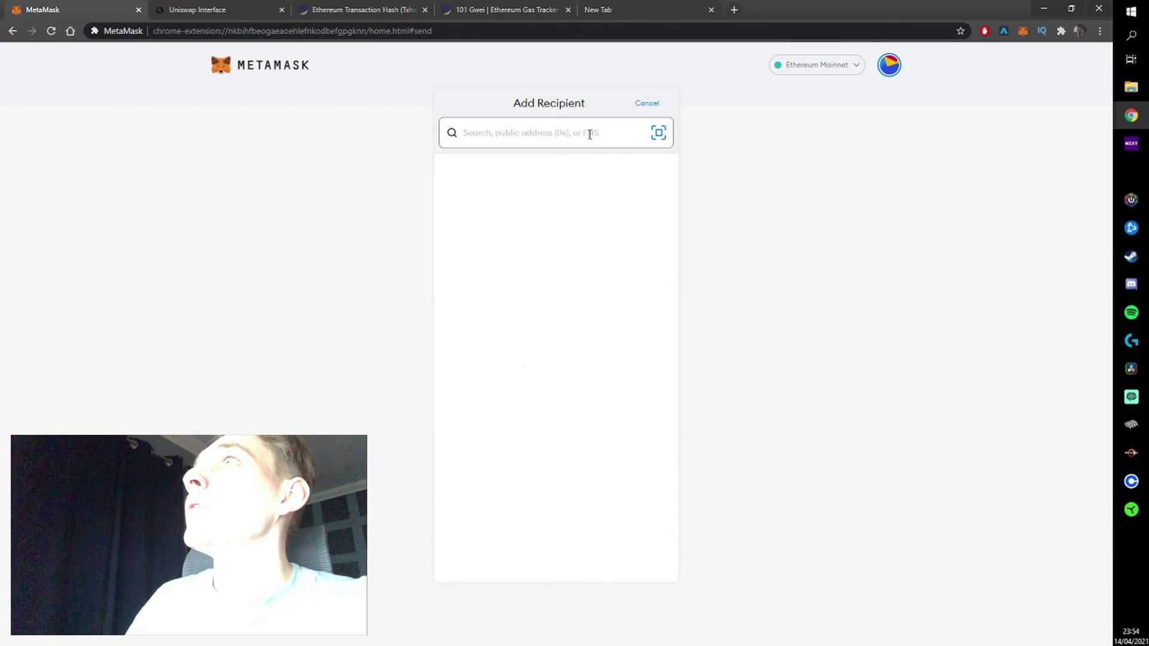
key(ctrl+v)
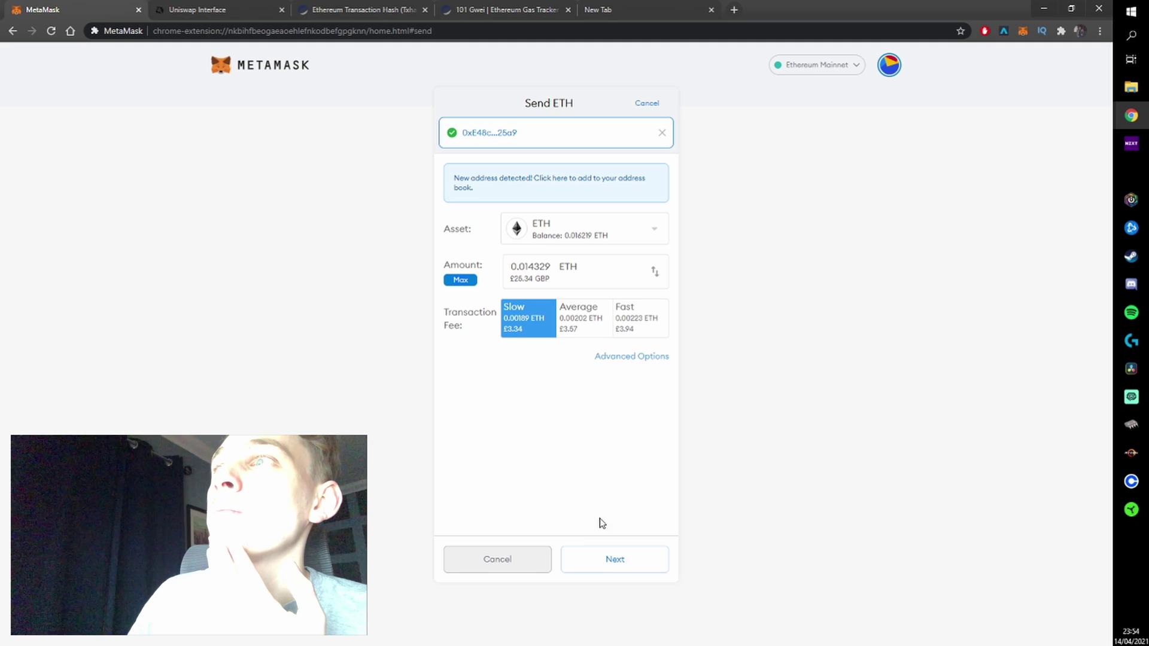
click(606, 554)
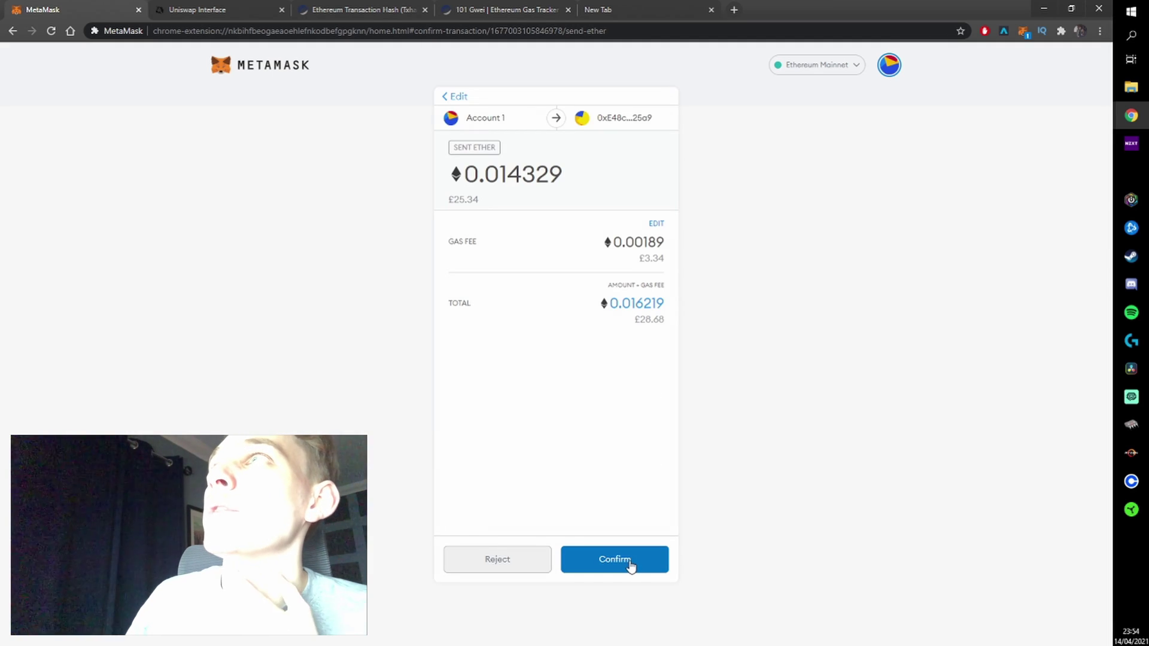
click(628, 563)
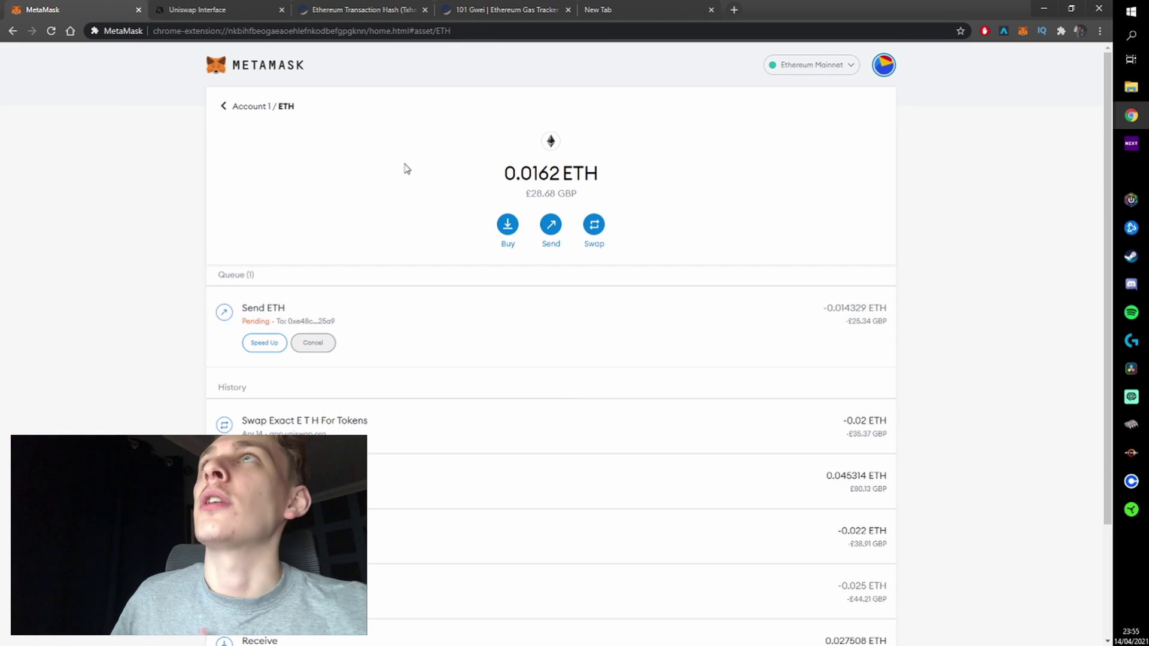
click(223, 106)
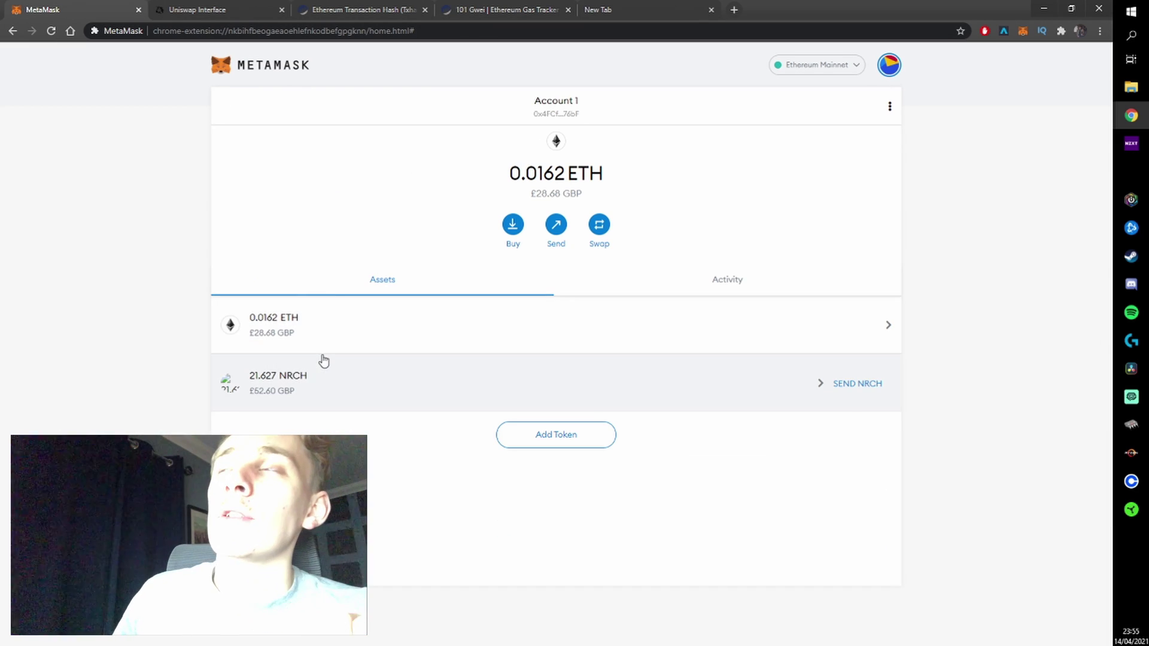